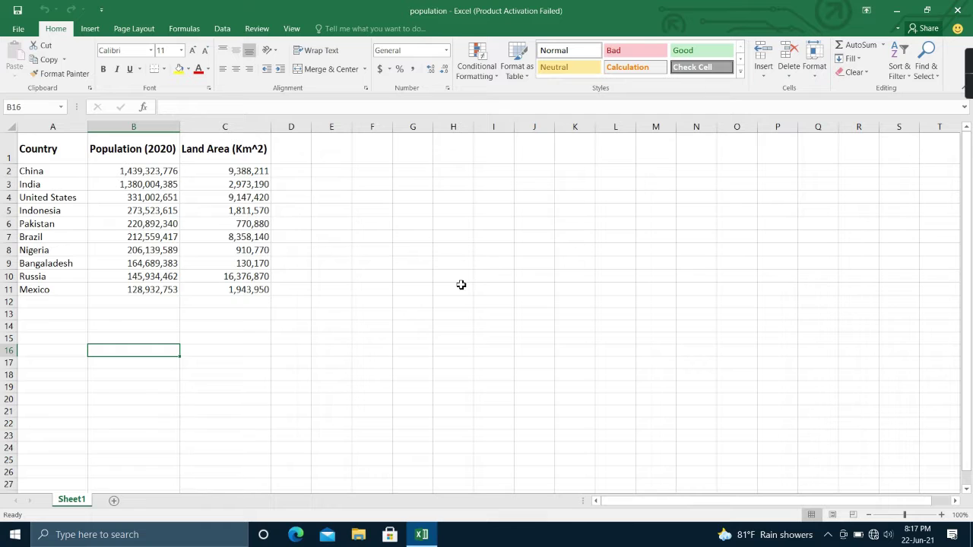
Step: Minimize the workbook, find and launch IBM SPSS Statistics 25, and dismiss its welcome dialog
click(459, 285)
click(897, 11)
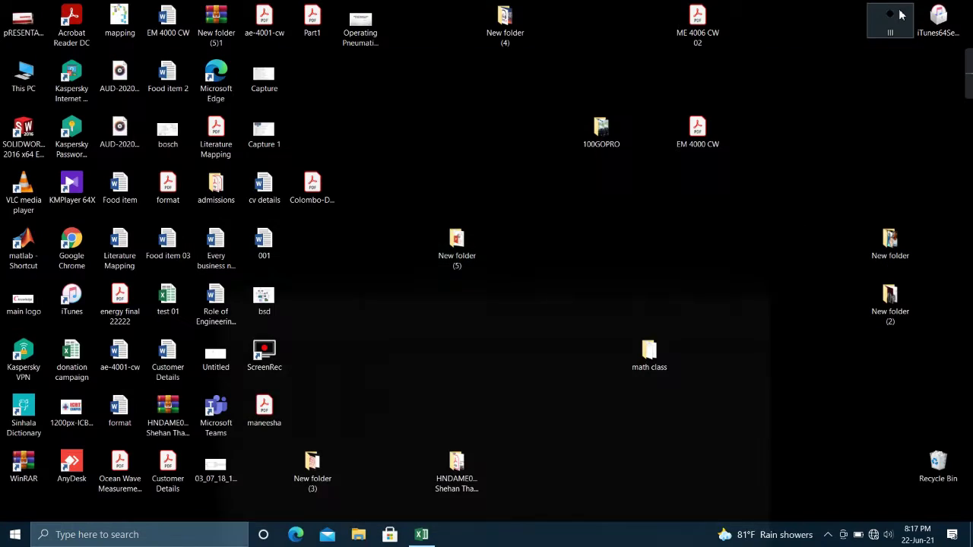
click(143, 535)
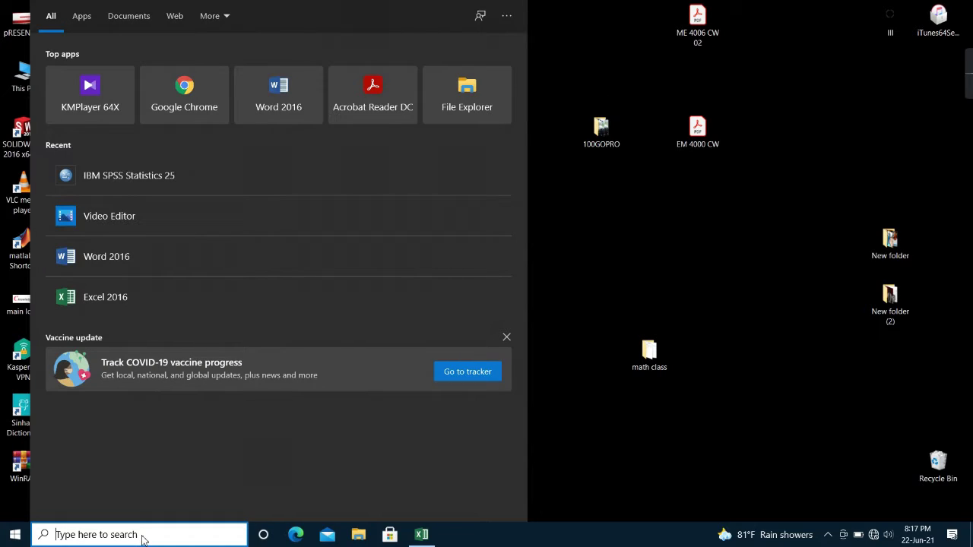
text(spp)
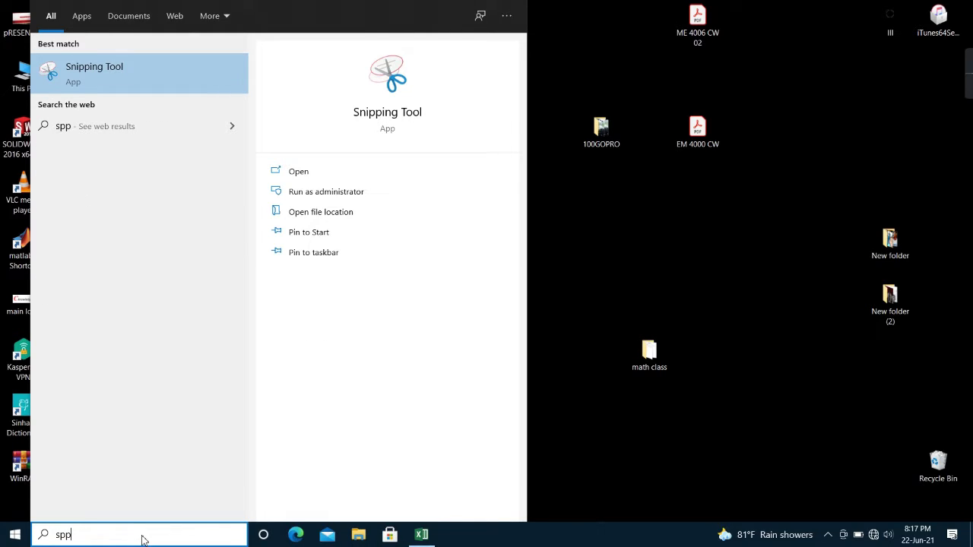
key(BackSpace)
text(s)
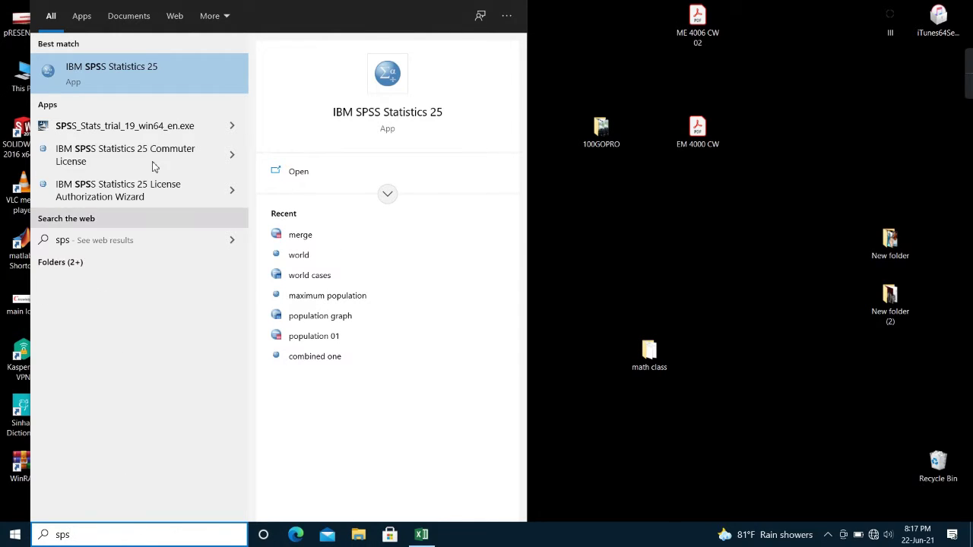
click(200, 71)
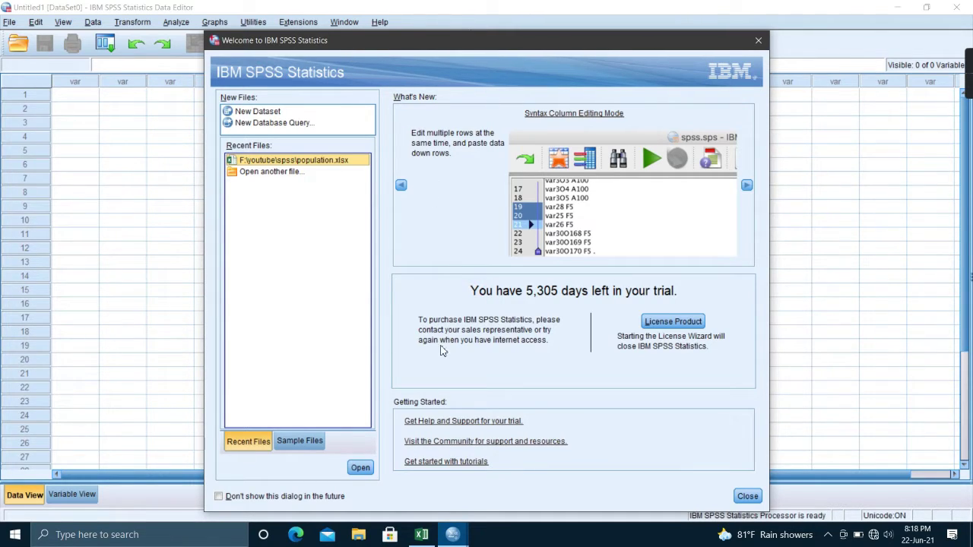
click(747, 496)
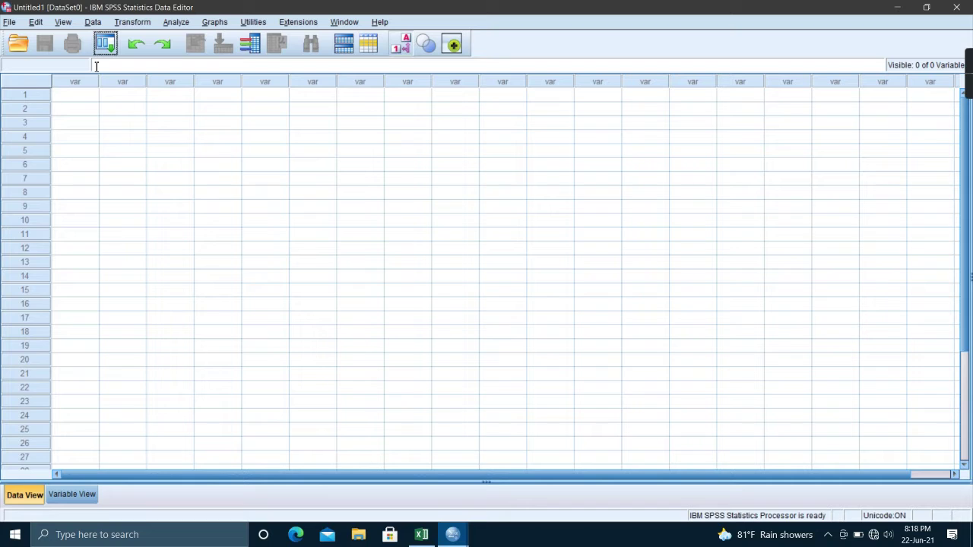
Step: Start opening a data file and browse to the spss folder inside youtube on the ENTERTAINMENT (F:) drive
click(8, 23)
mouse_move(40, 60)
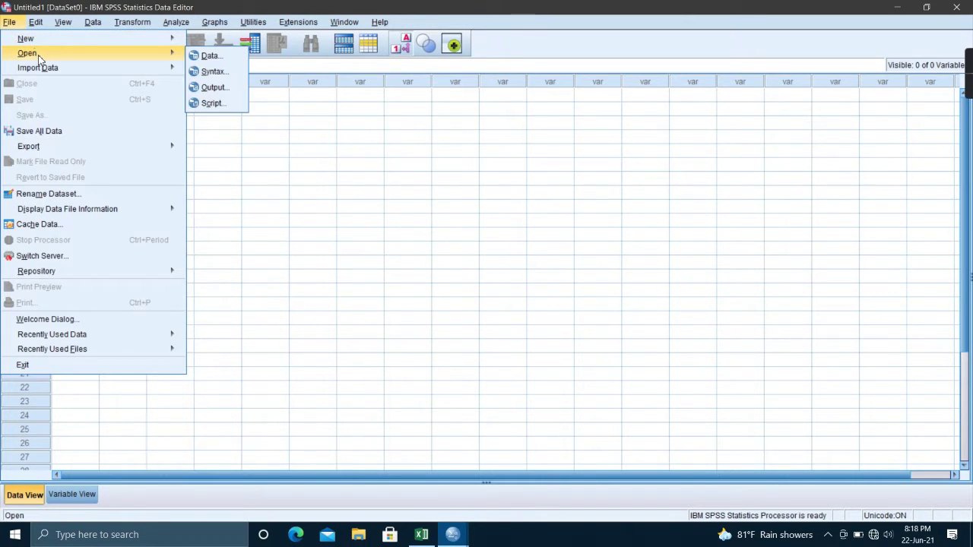
click(219, 59)
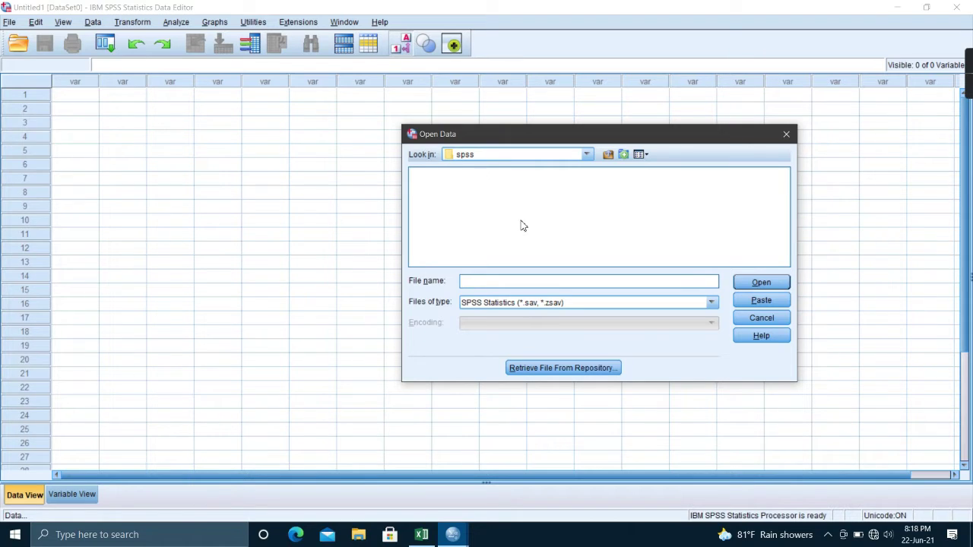
click(588, 155)
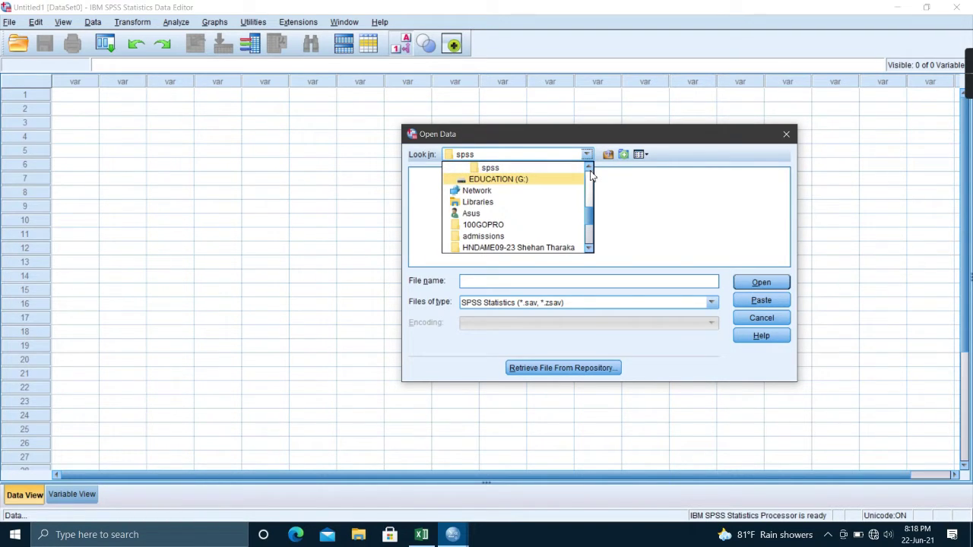
scroll(591, 175, up, 2)
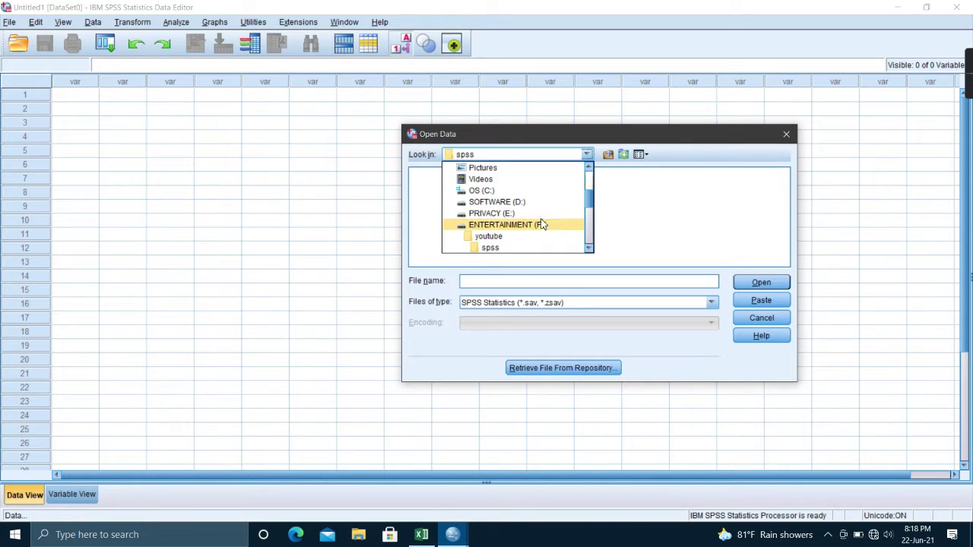
click(517, 237)
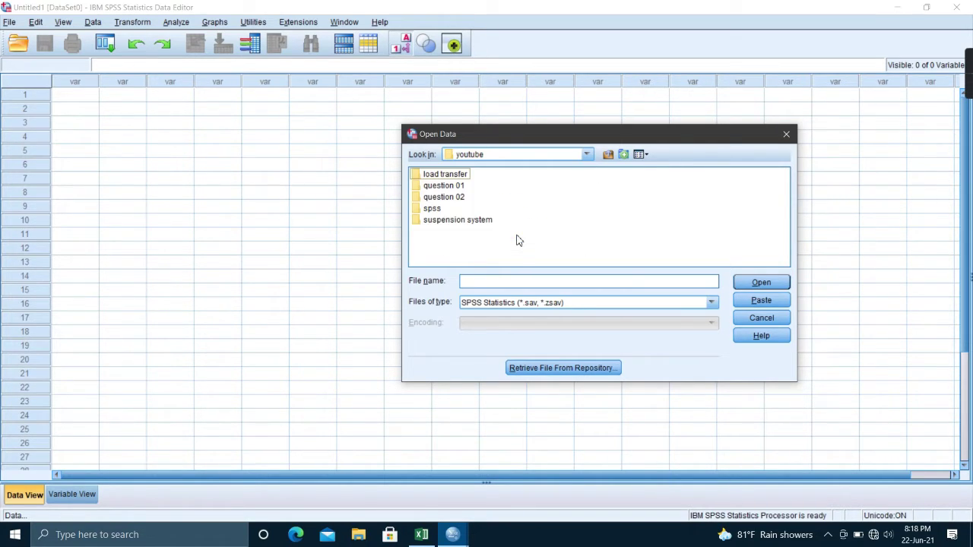
double_click(436, 210)
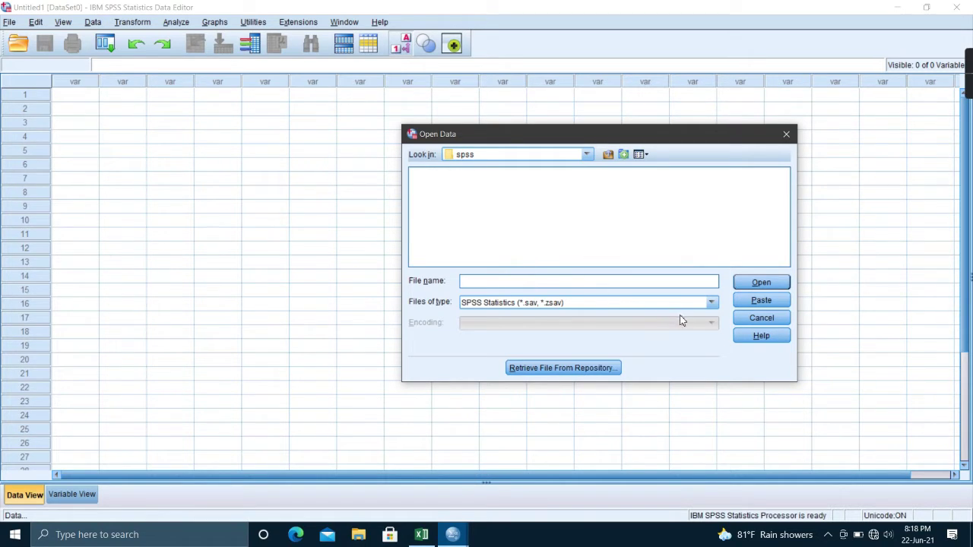
Step: Show Excel files and import population.xlsx from Sheet1, reading variable names from the first row
click(711, 303)
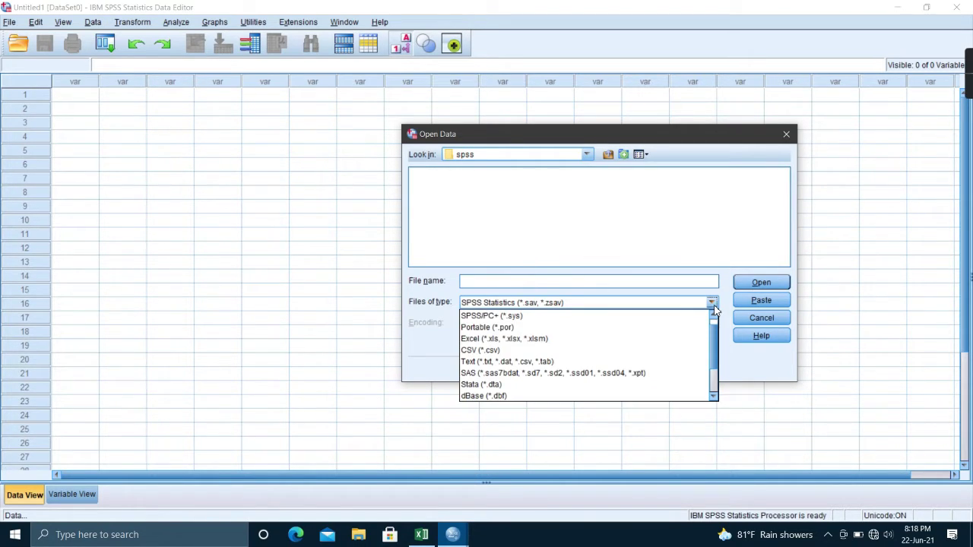
click(659, 343)
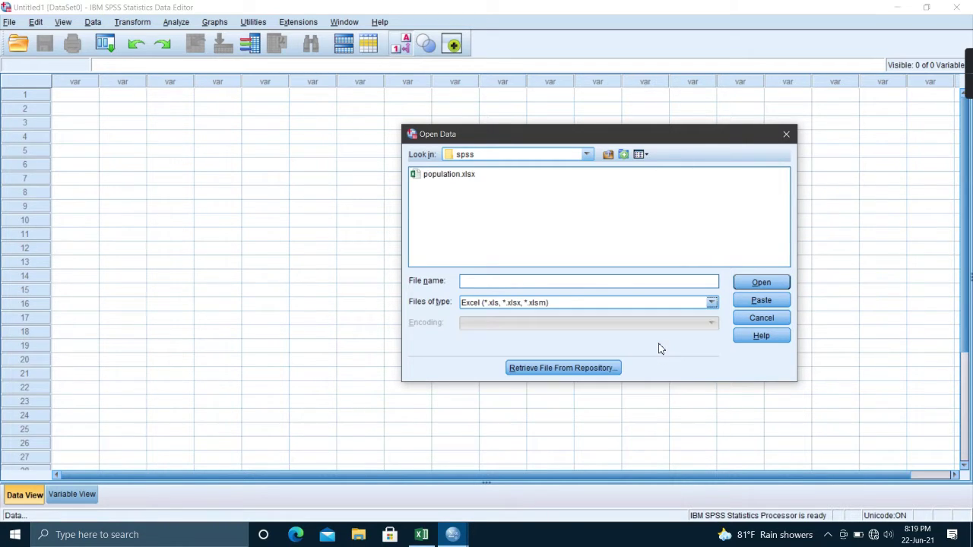
click(445, 176)
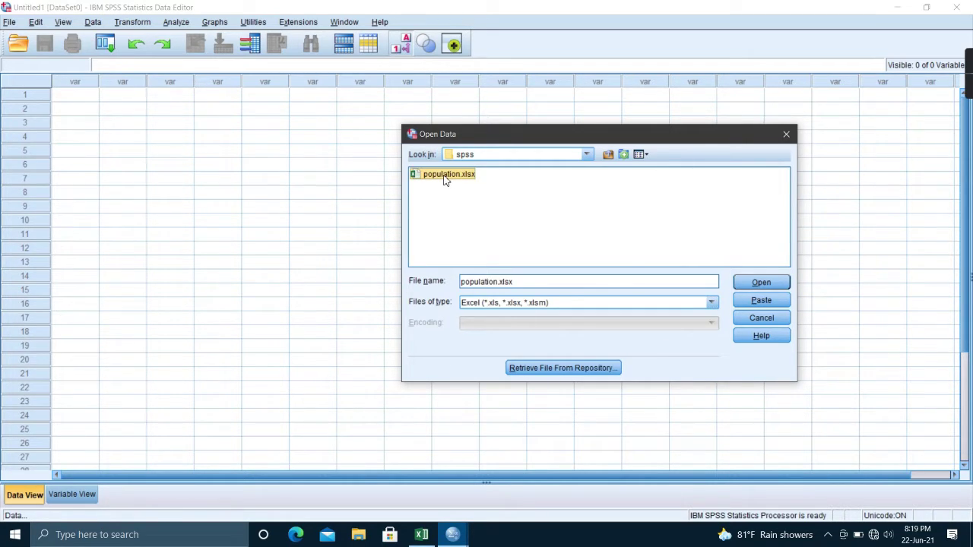
click(762, 283)
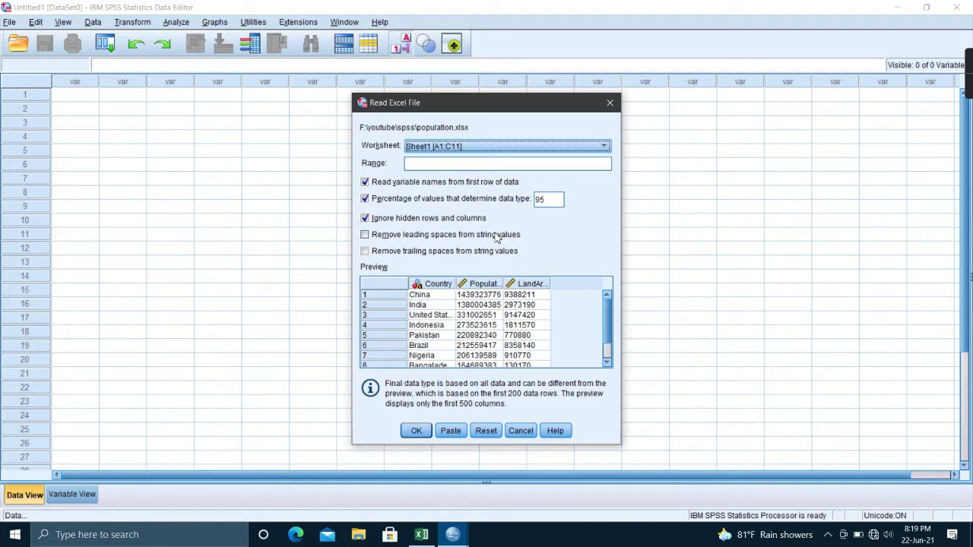
click(412, 433)
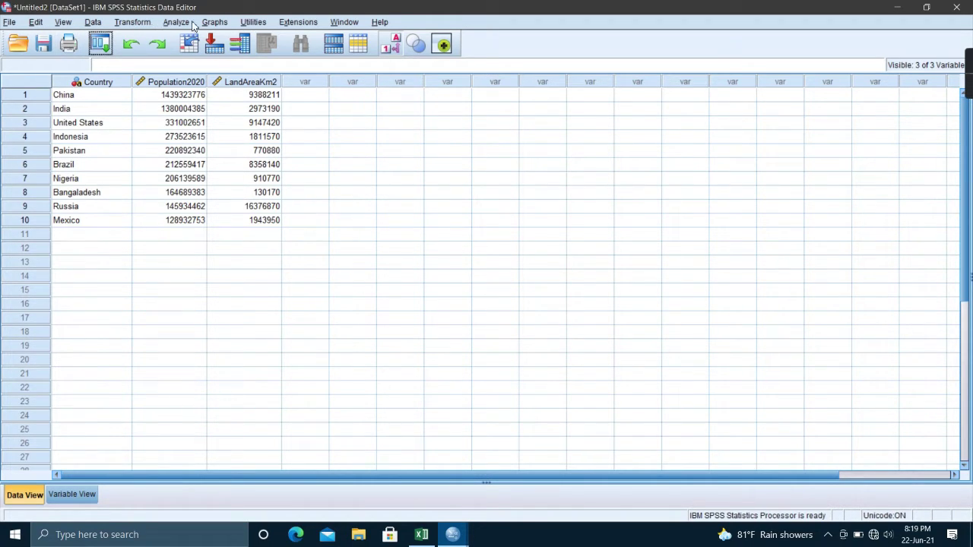
Step: Start a new chart in Chart Builder and place a Simple Line chart on the preview canvas
click(215, 22)
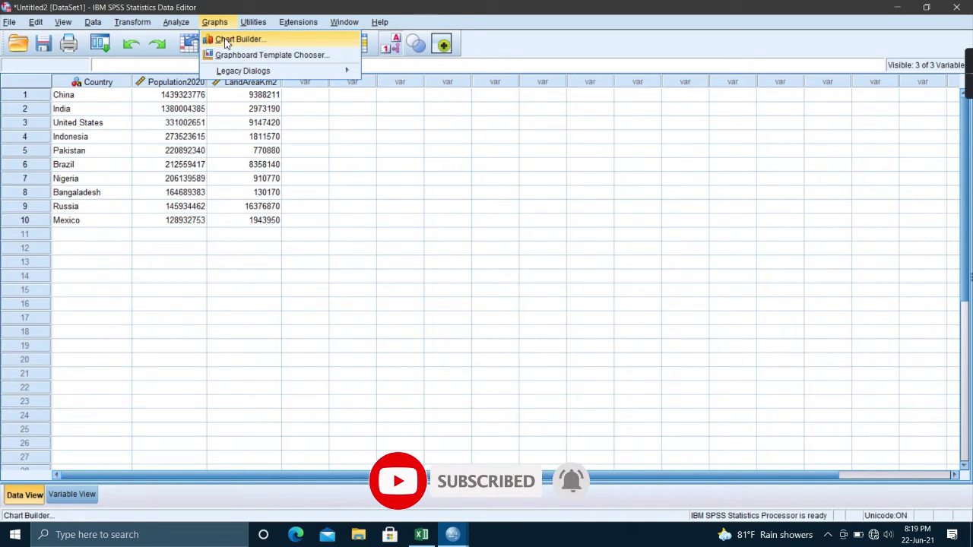
click(225, 43)
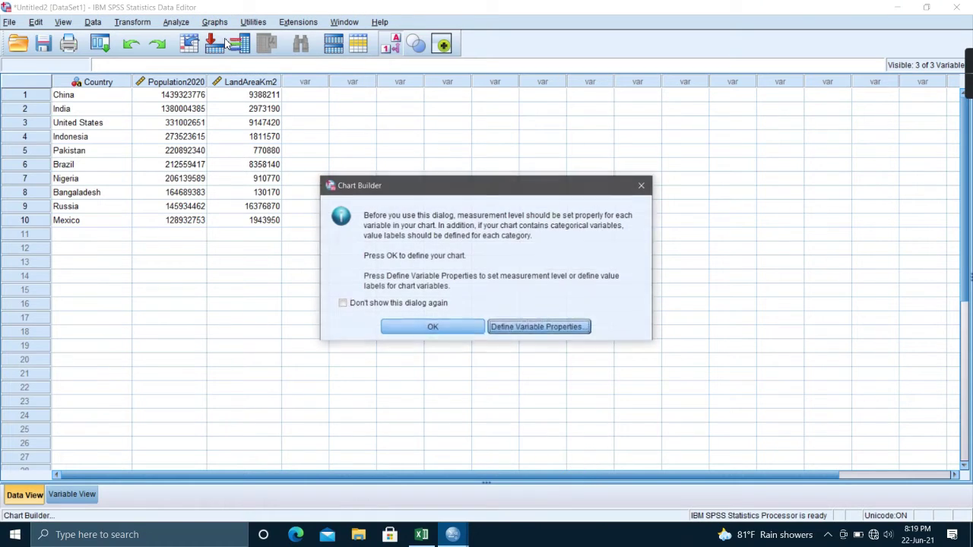
click(444, 333)
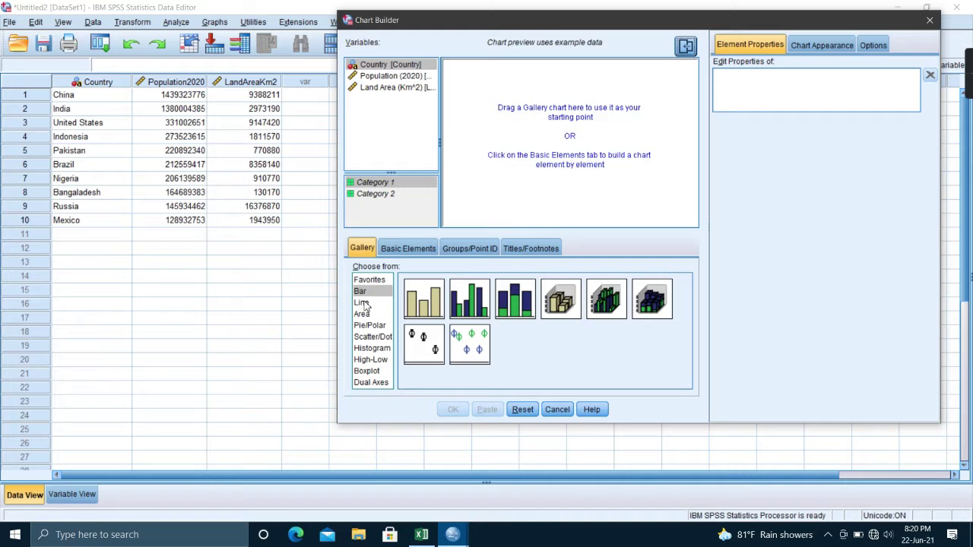
click(362, 302)
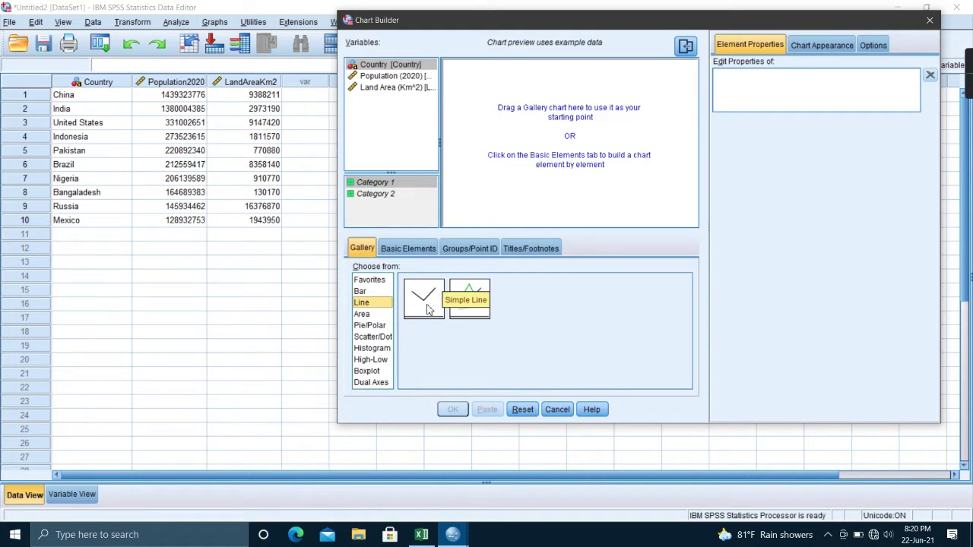
drag(428, 310, 554, 147)
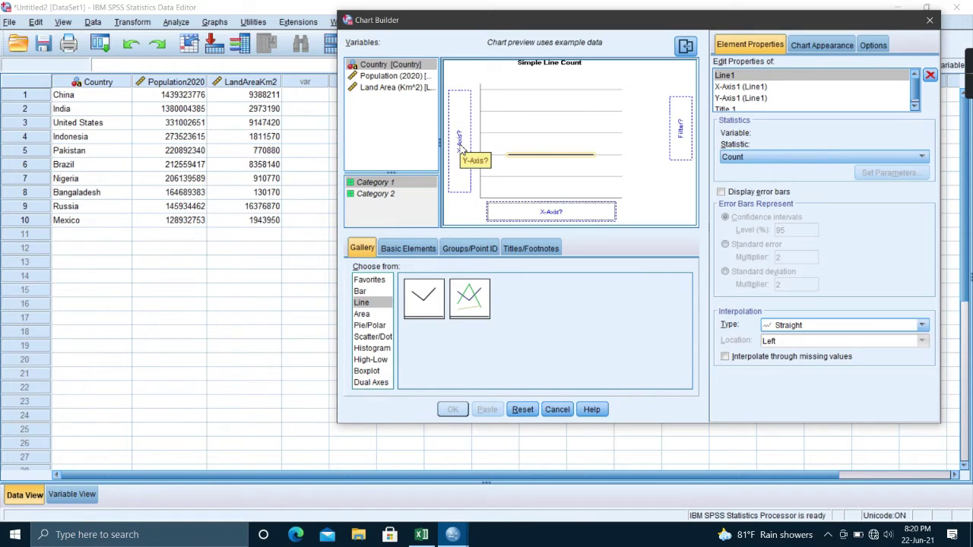
Step: Assign Country to the line chart's X-axis and Population (2020) to its Y-axis
click(399, 67)
drag(397, 68, 535, 215)
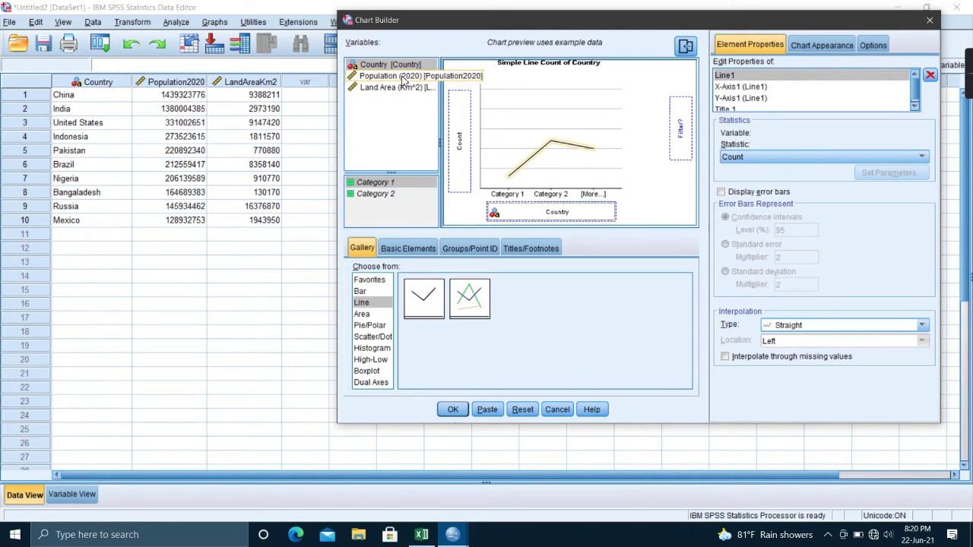
drag(402, 81, 462, 114)
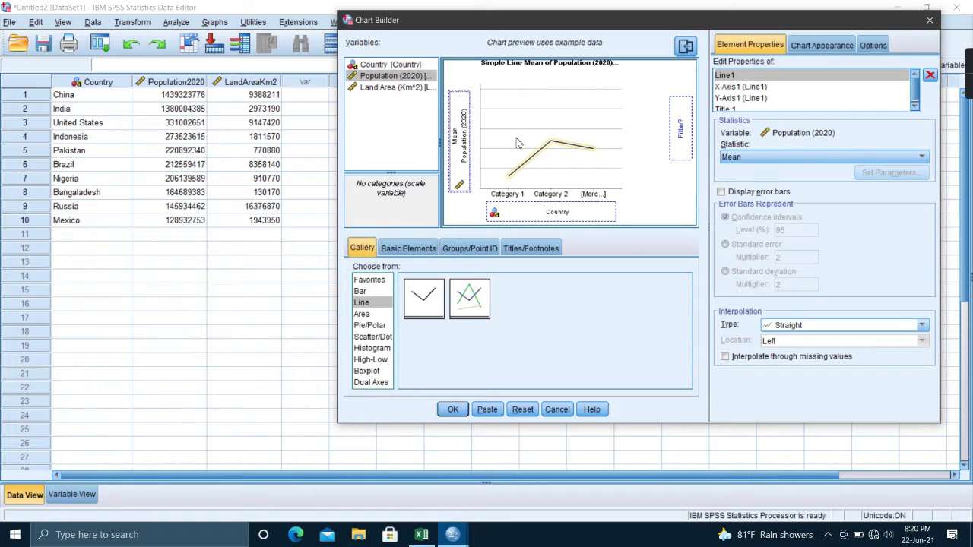
Step: Review the statistic options for Population (2020), choose Mean, and generate the line chart
click(741, 157)
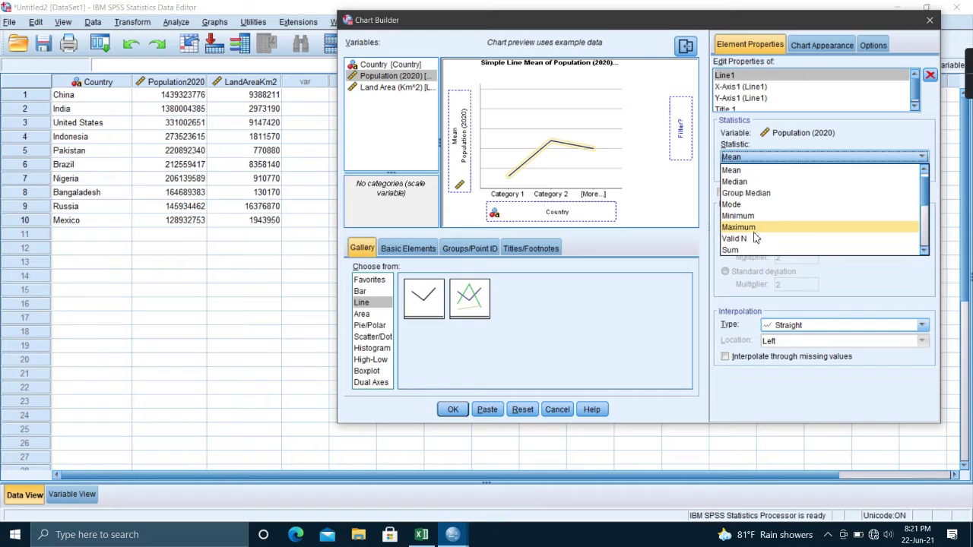
scroll(754, 238, down, 2)
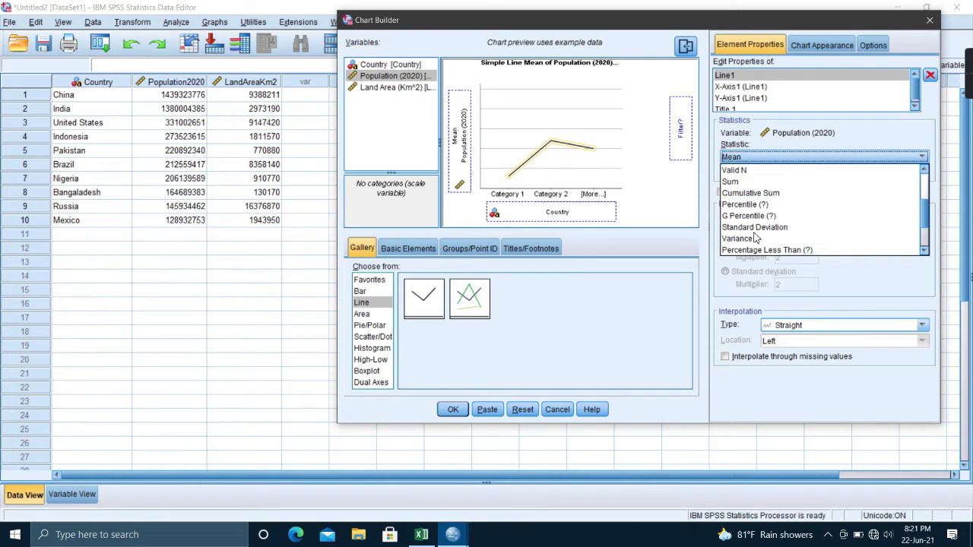
scroll(754, 238, up, 1)
scroll(755, 238, up, 1)
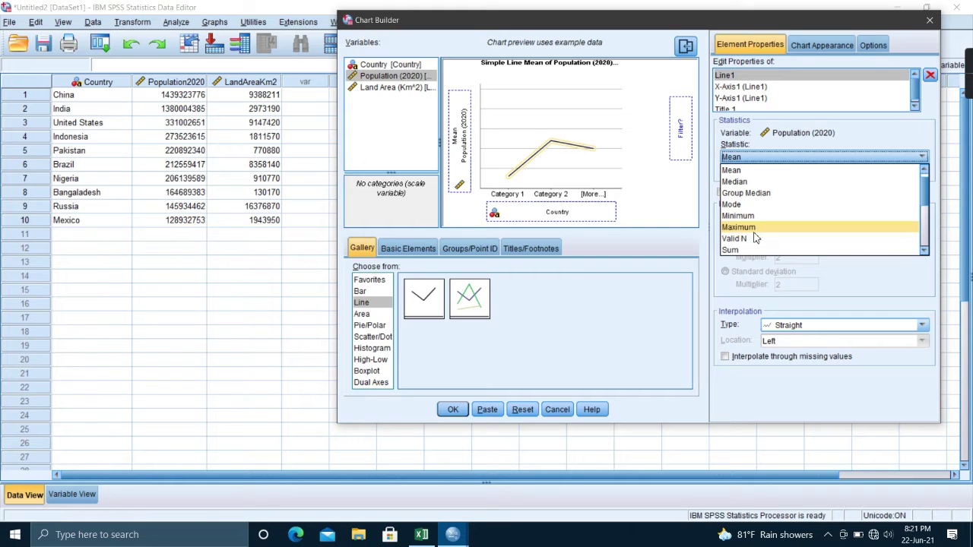
click(735, 171)
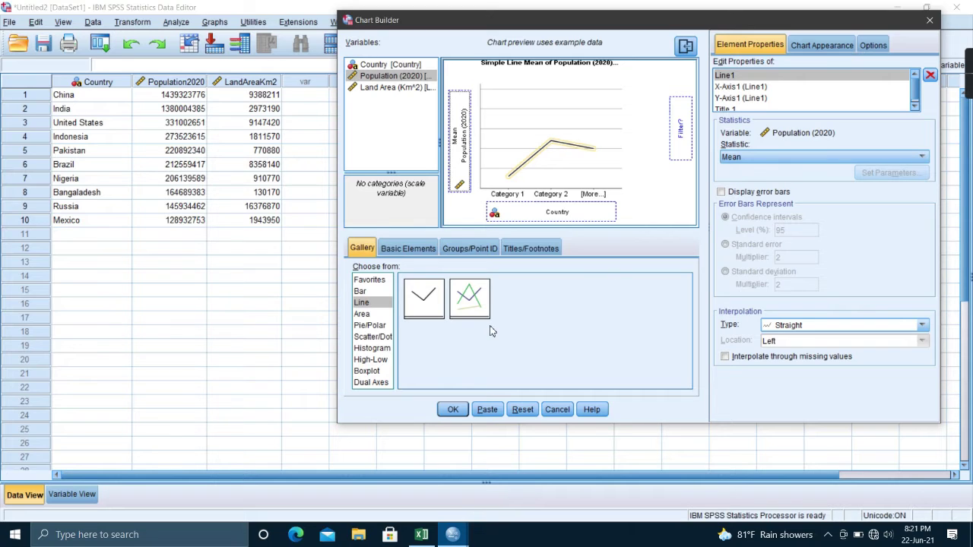
click(452, 410)
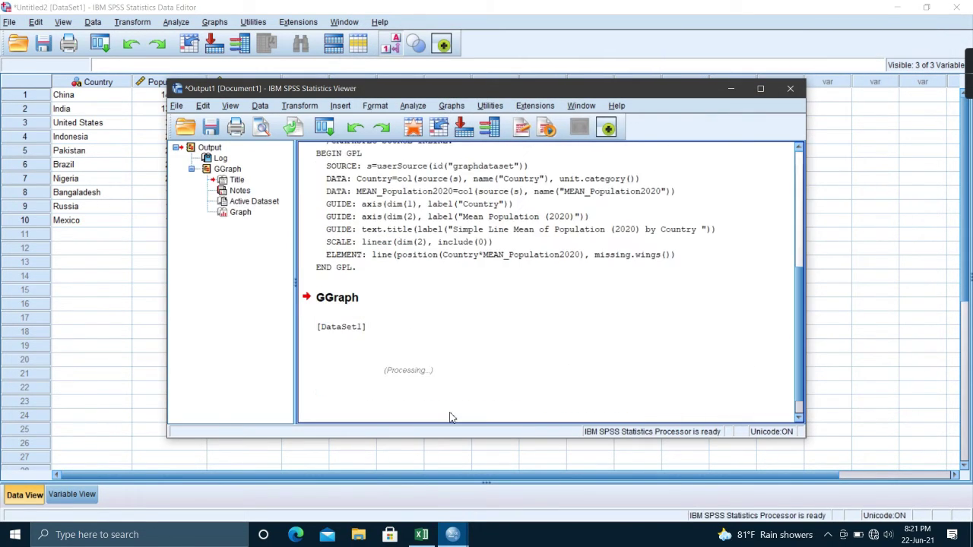
Step: Maximize the output viewer and examine the line chart of mean population by country
scroll(560, 302, down, 3)
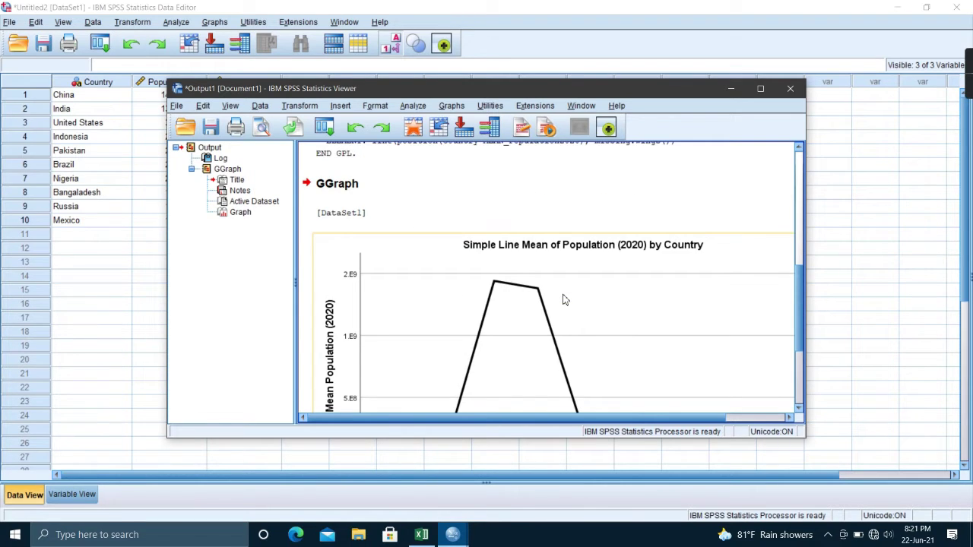
scroll(563, 300, down, 3)
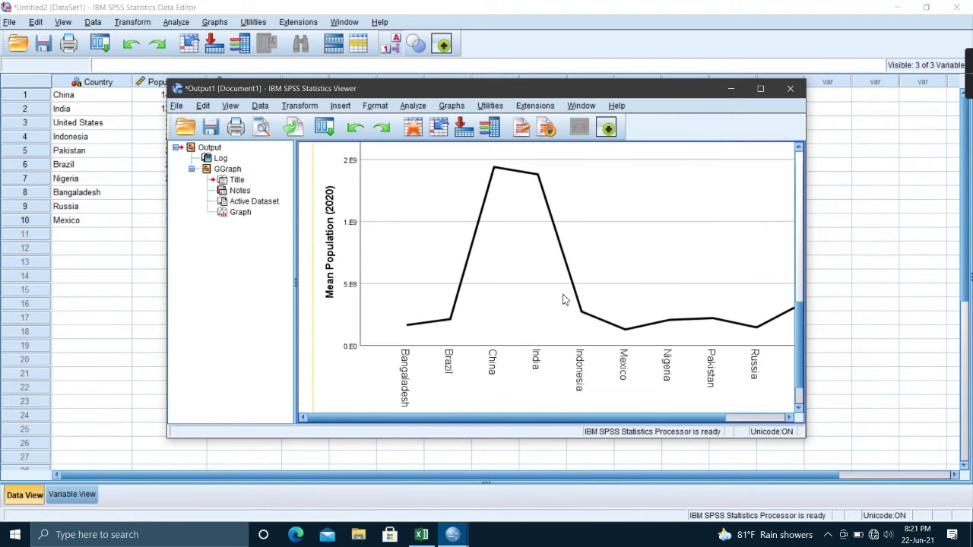
click(760, 90)
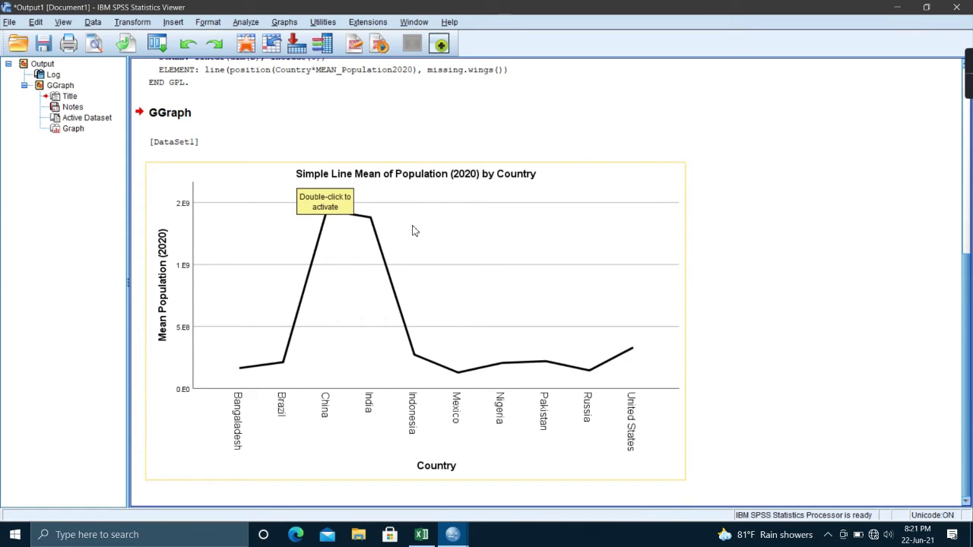
Step: Save the output as the viewer file Output1 (.spv) on the EDUCATION (G:) drive
click(44, 46)
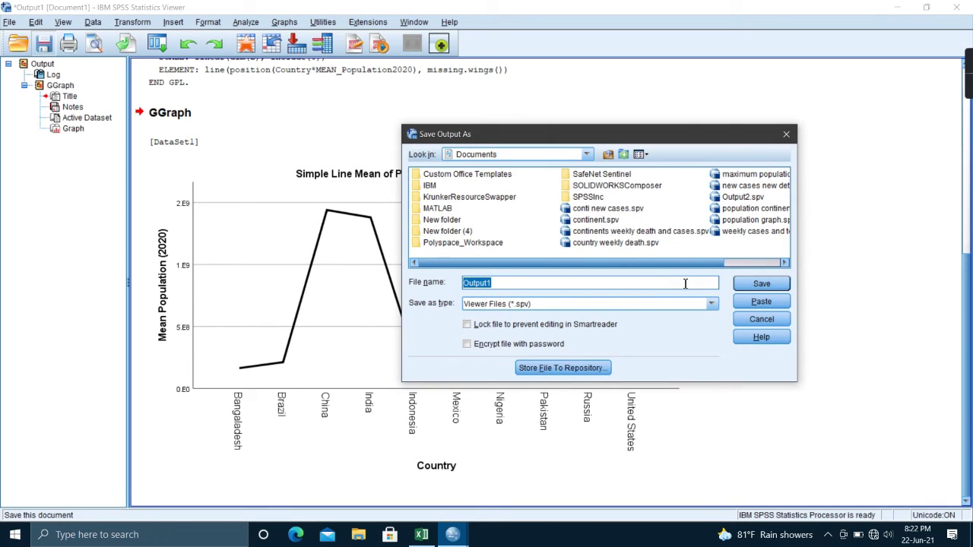
click(588, 155)
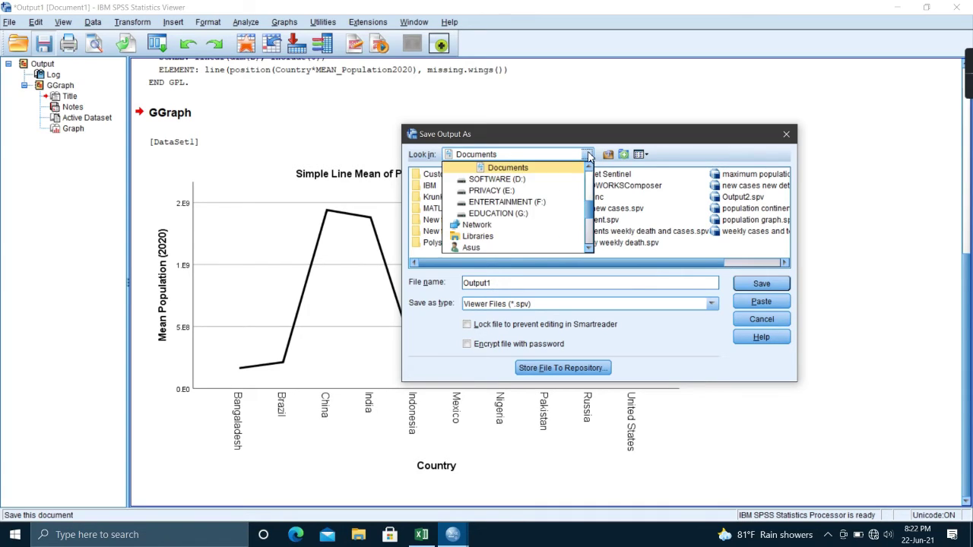
click(540, 215)
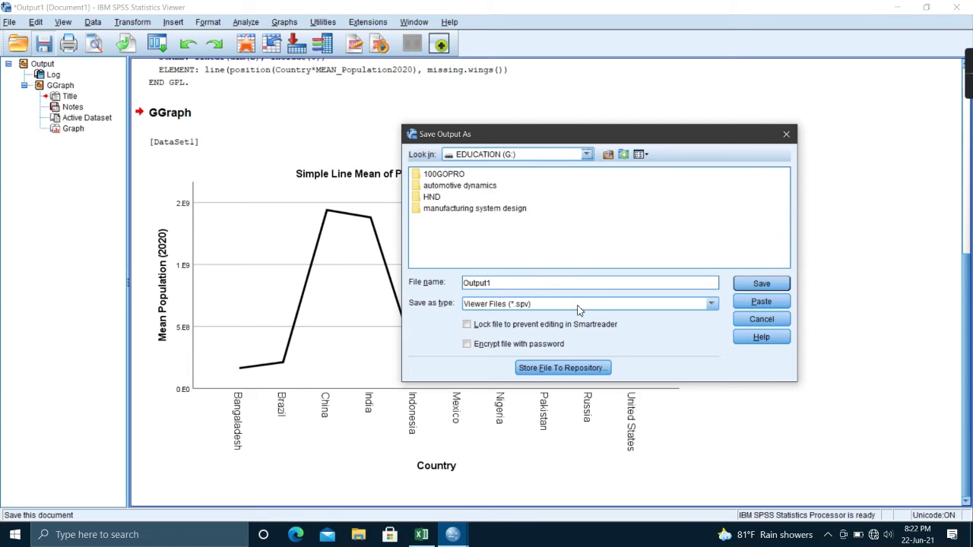
click(711, 304)
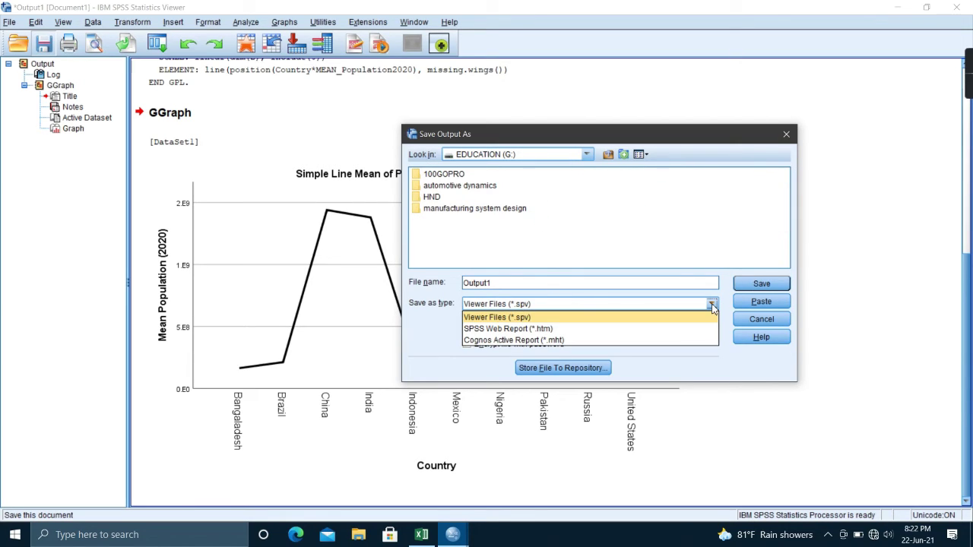
click(712, 305)
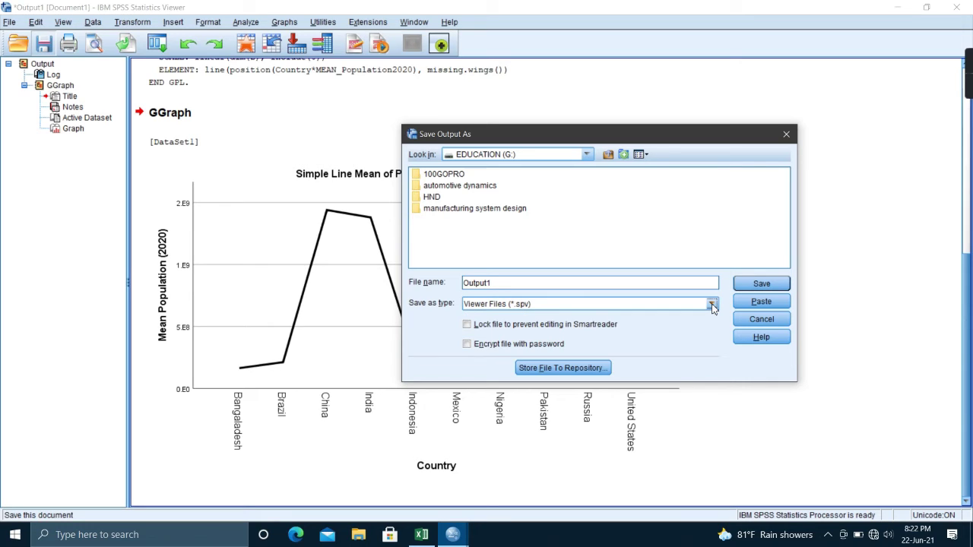
click(768, 291)
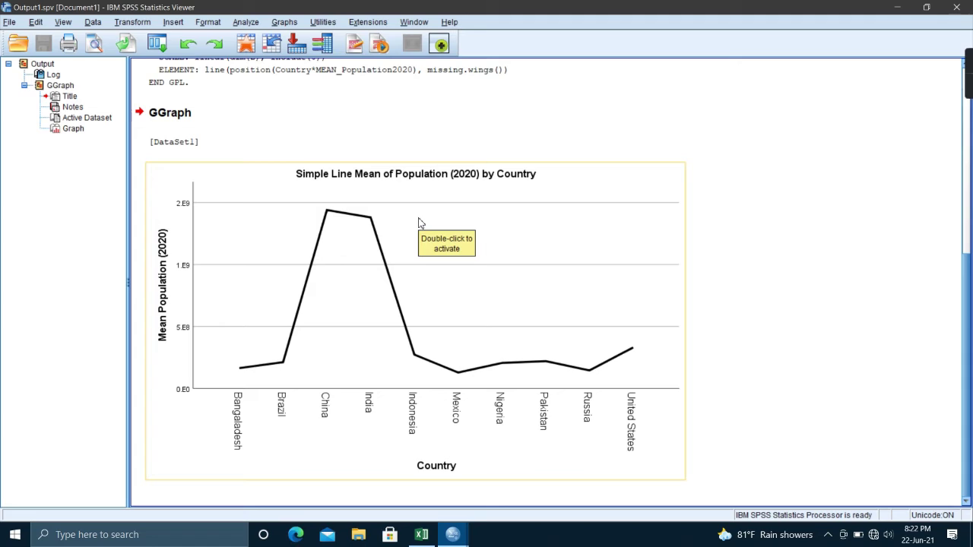
Step: Copy the line chart of mean 2020 population by country and open Word 2016
right_click(542, 237)
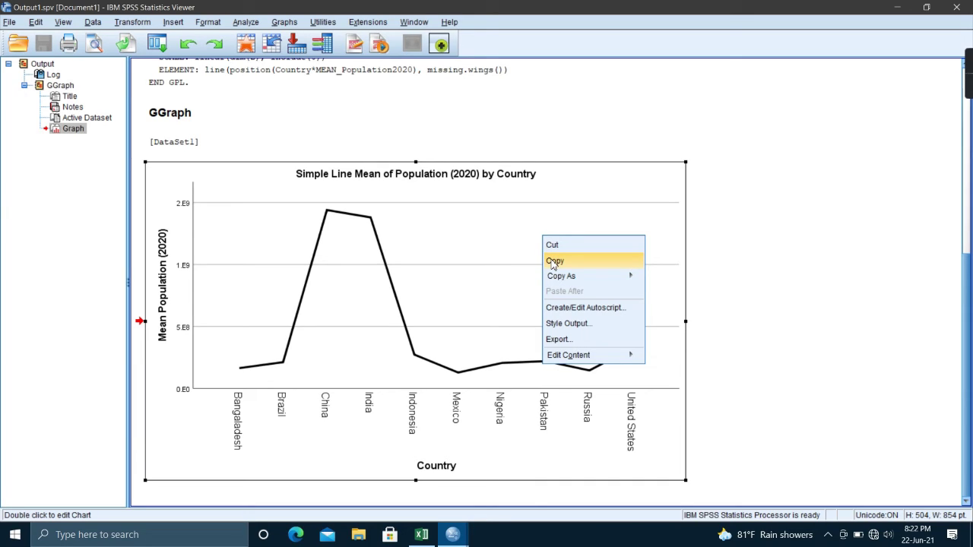
click(553, 263)
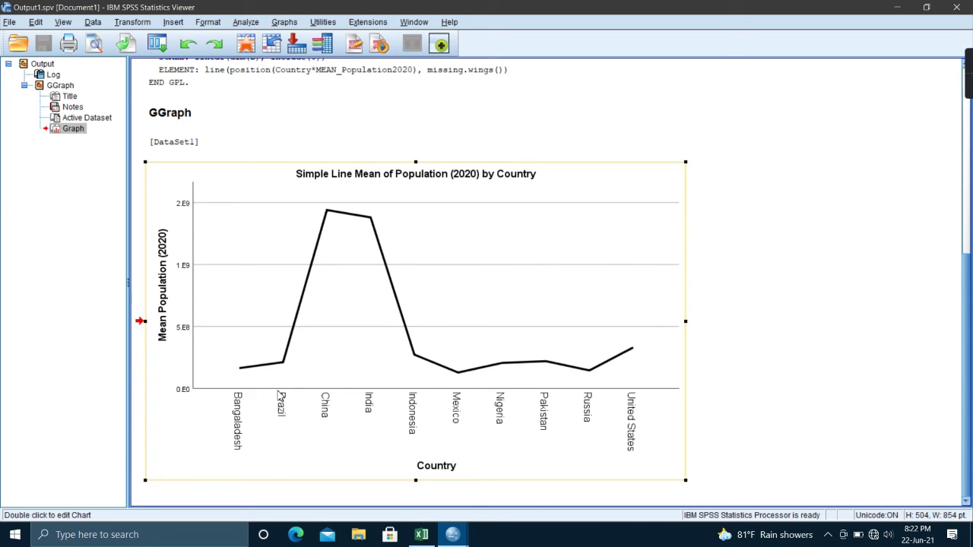
click(122, 540)
text(w)
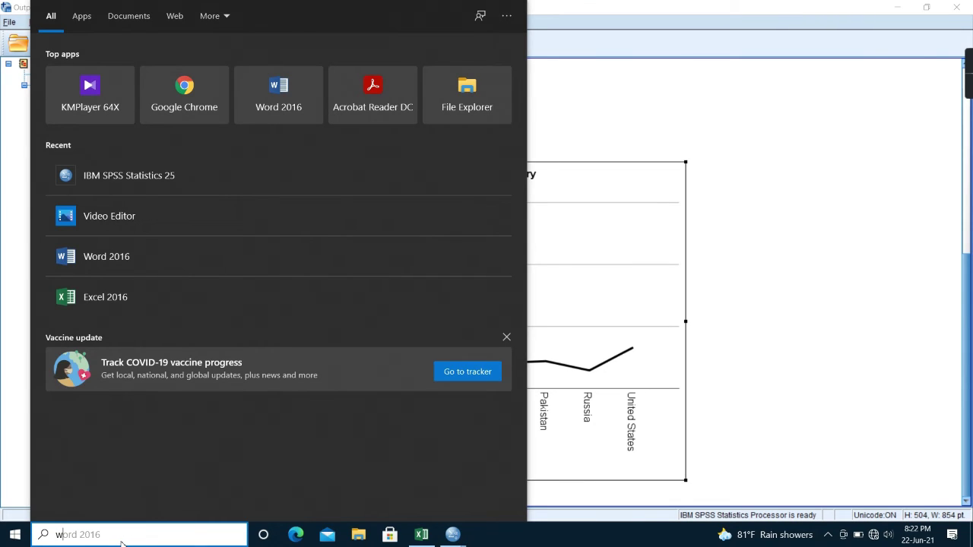
text(o)
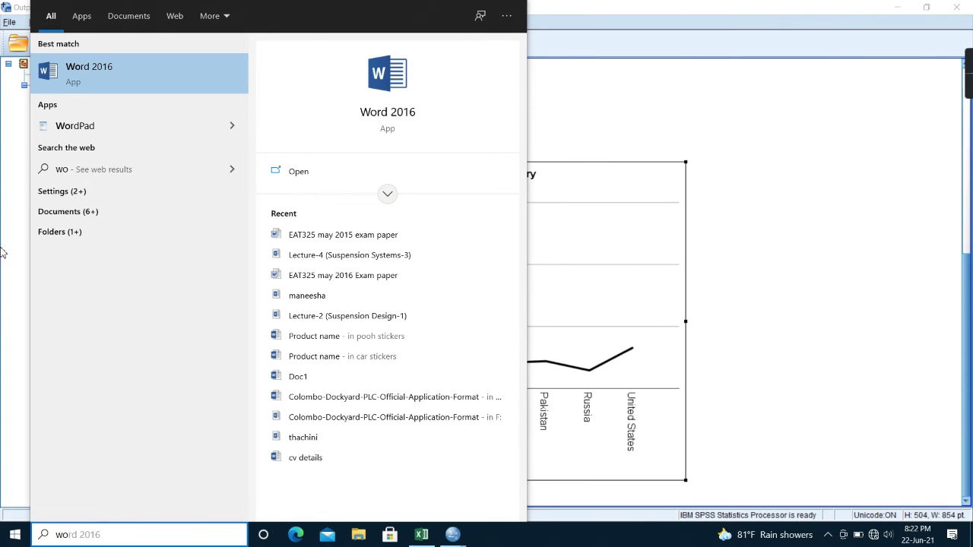
click(89, 89)
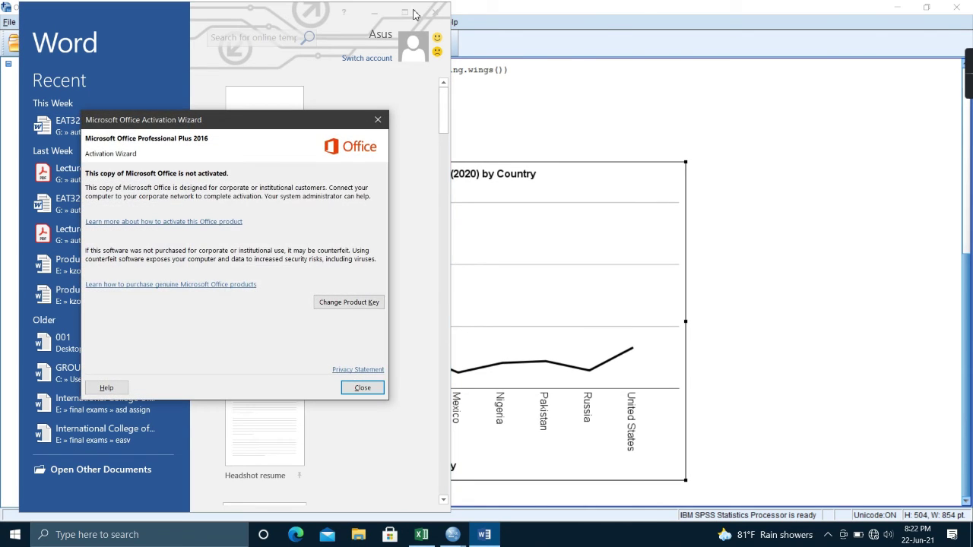
Step: Dismiss the Office activation notice, maximize Word, and create a blank document
click(362, 388)
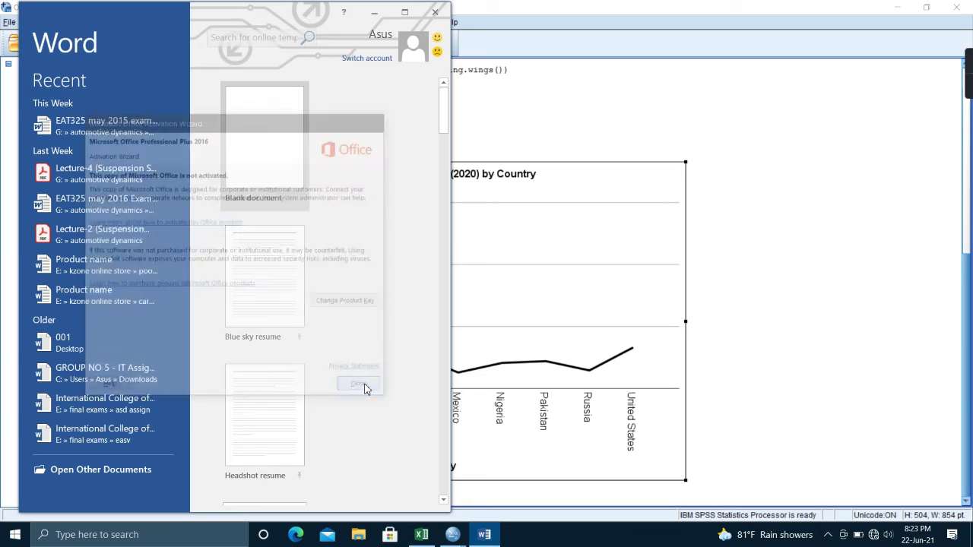
click(409, 13)
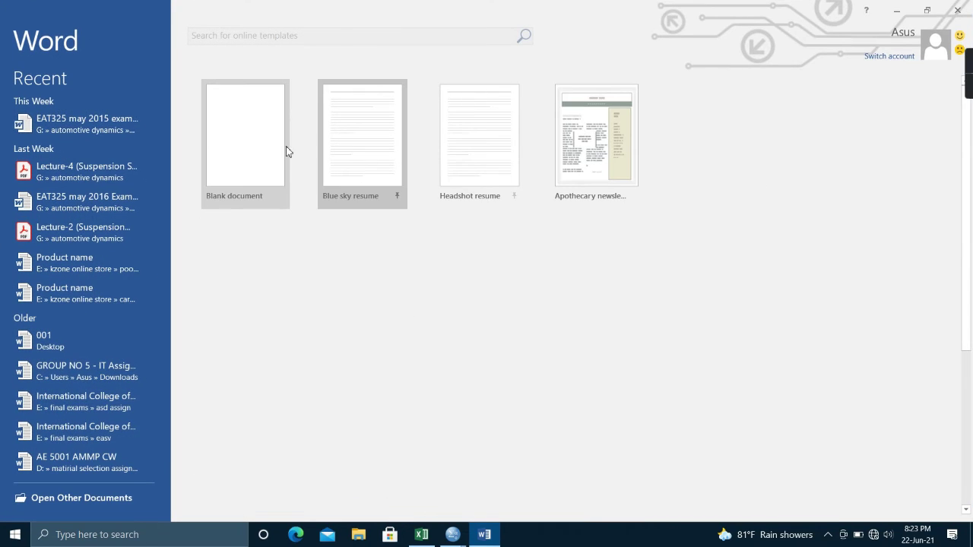
click(230, 155)
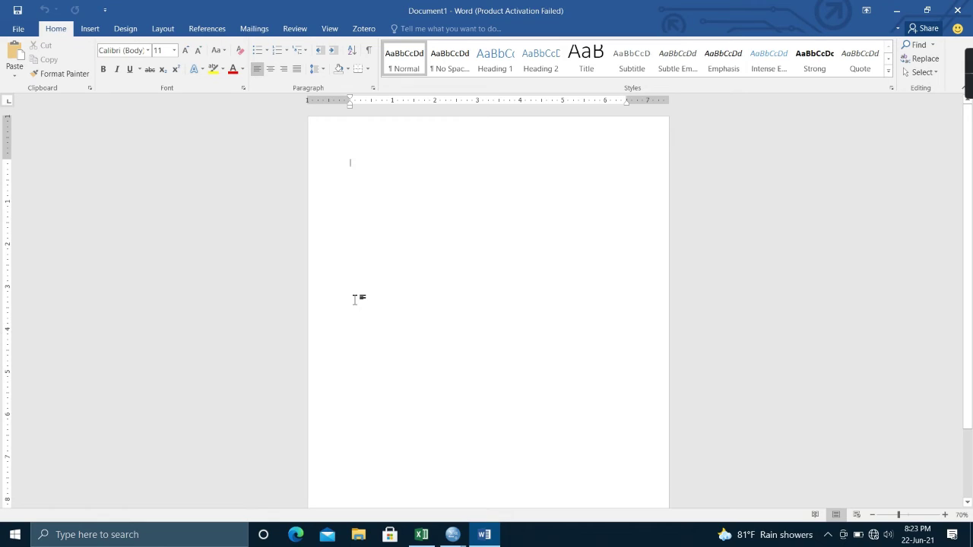
Step: Paste the copied chart into the blank document with Merge Formatting, and close Word without saving
right_click(407, 183)
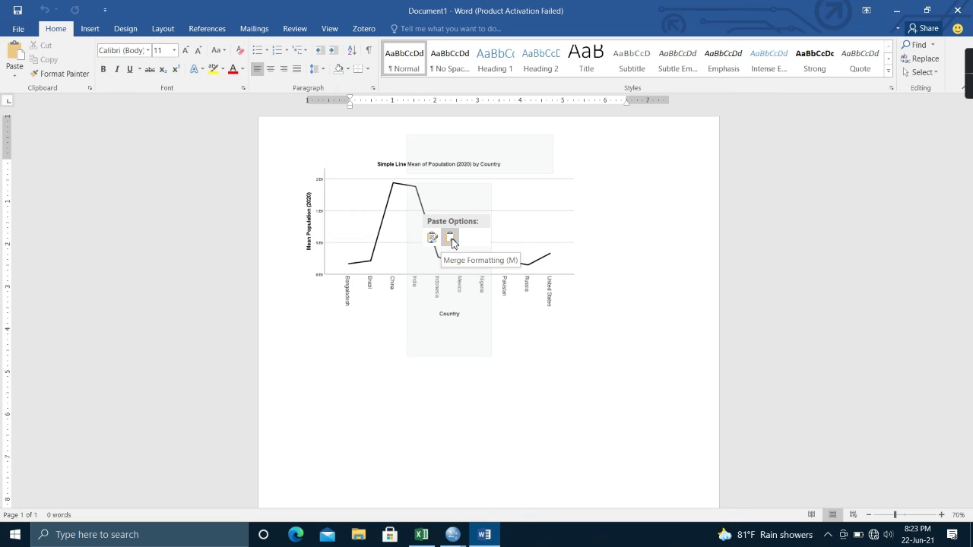
click(451, 240)
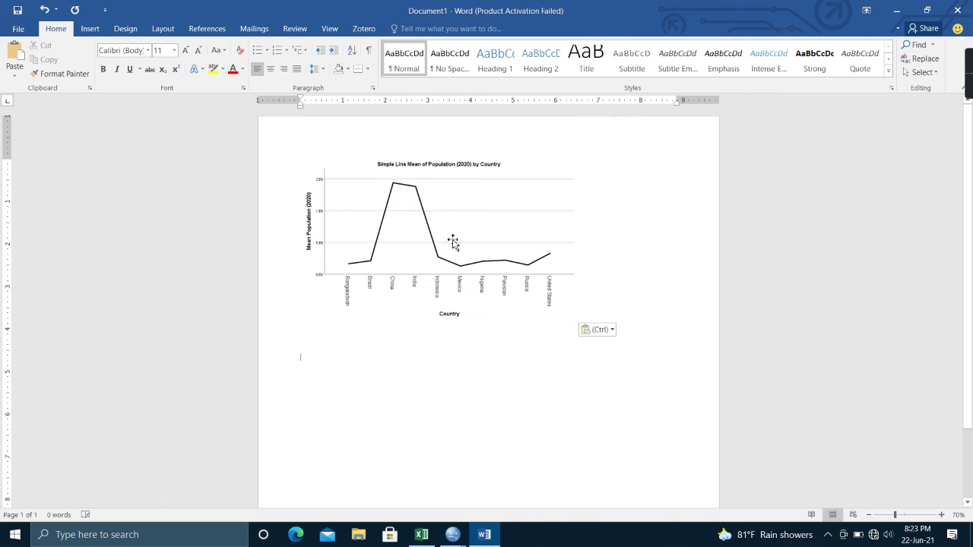
click(437, 277)
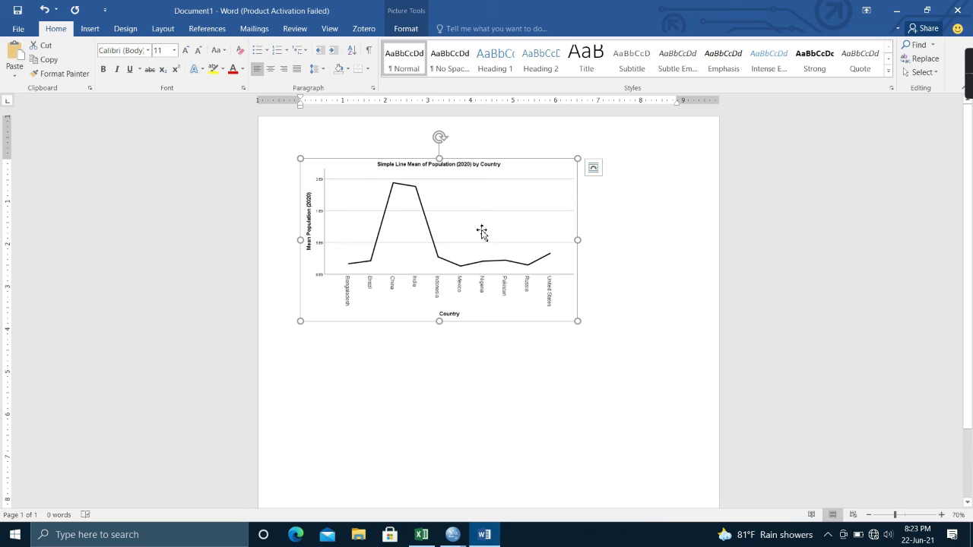
click(958, 11)
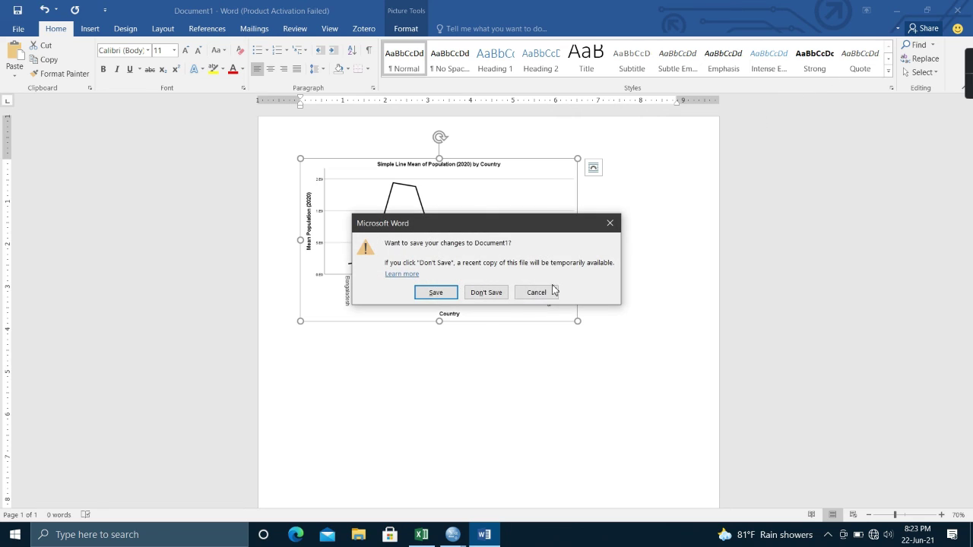
click(487, 292)
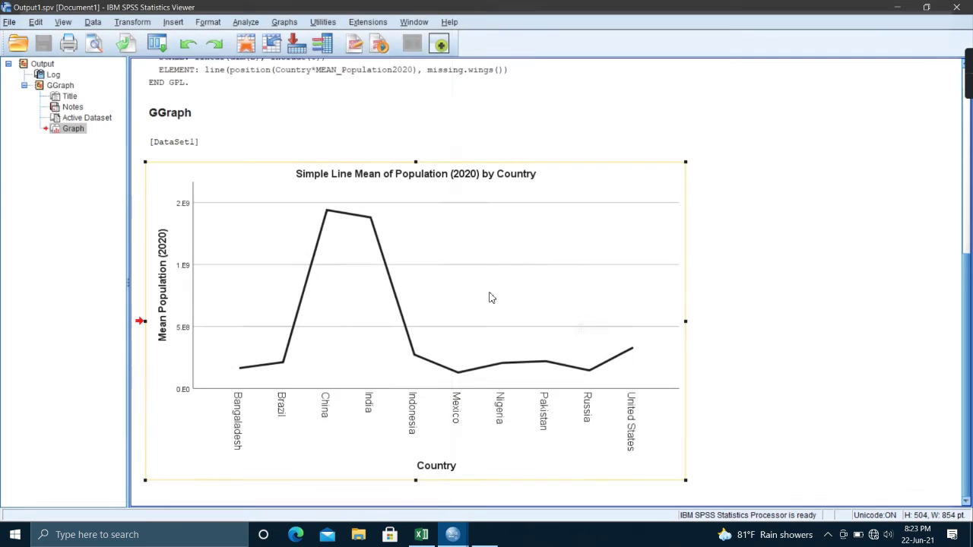